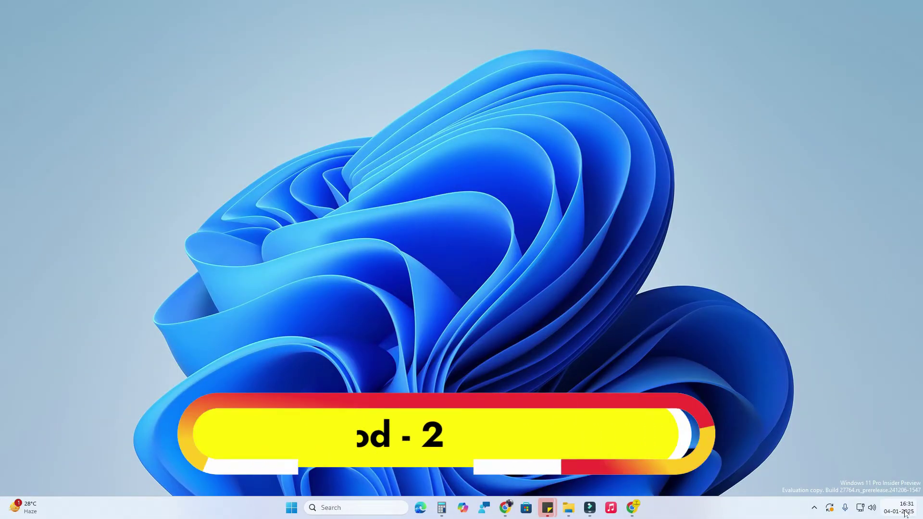
- Find Control Panel by searching 'contr' and open its Change date, time, or number formats dialog
{"action": "mouse_move", "coordinate": [907, 513]}
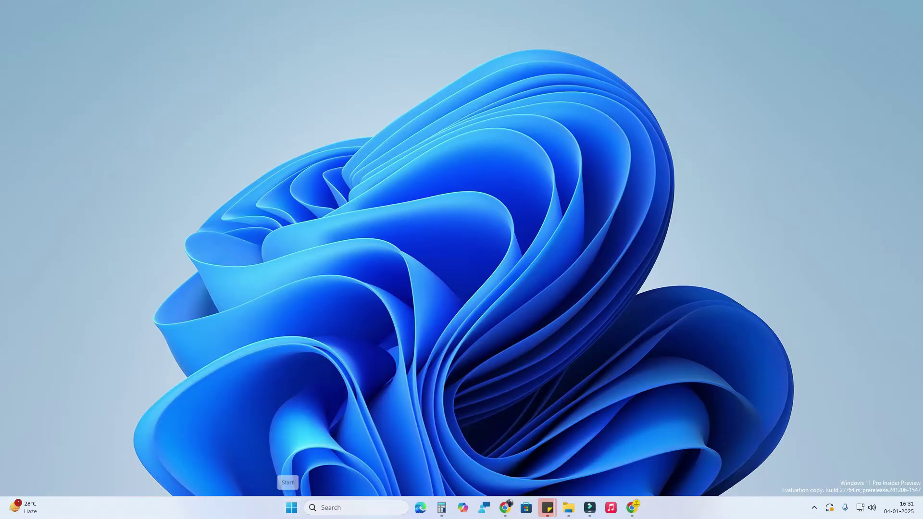
{"action": "left_click", "coordinate": [326, 508]}
{"action": "type", "text": "contr"}
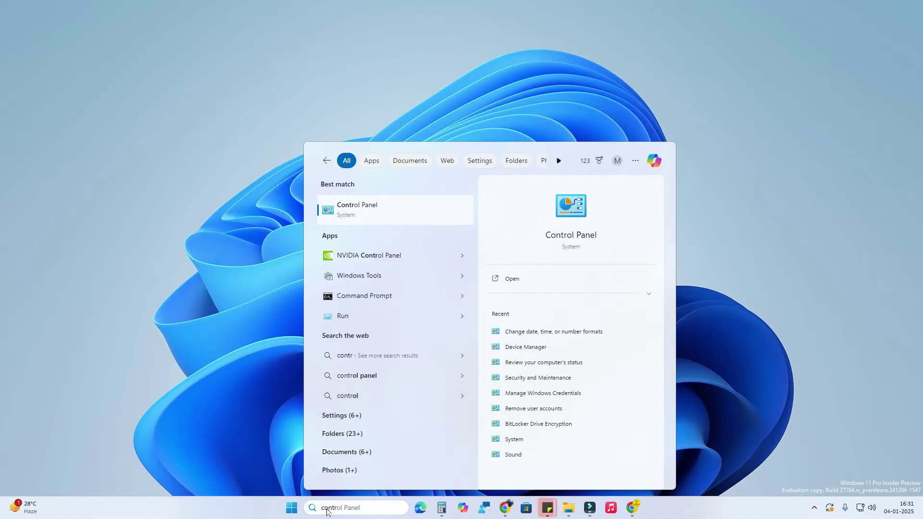
{"action": "left_click", "coordinate": [402, 210]}
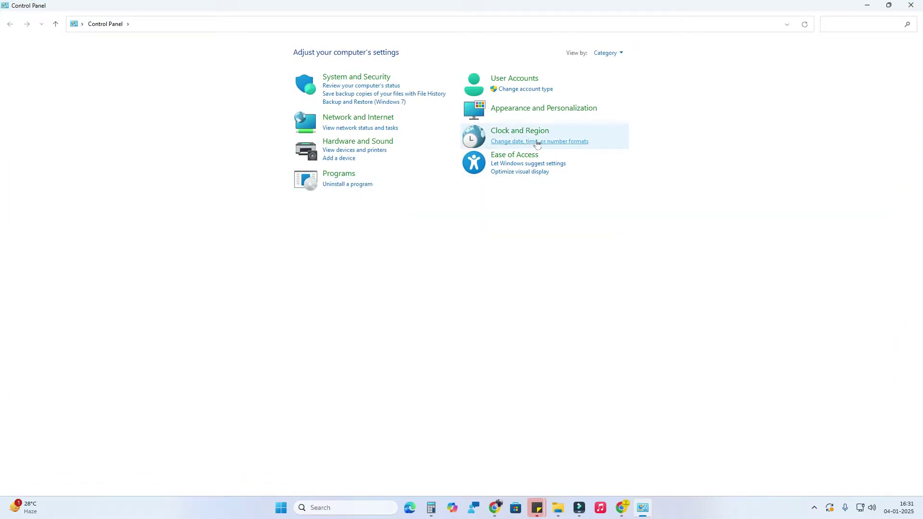
{"action": "left_click", "coordinate": [575, 143]}
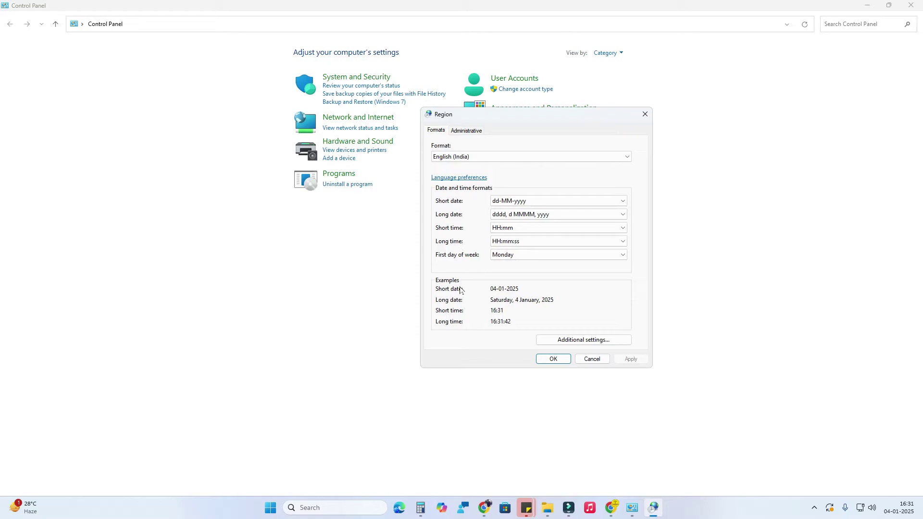
- Set Short time to hh:mm tt and Long time to hh:mm:ss tt, then apply
{"action": "left_click", "coordinate": [515, 231]}
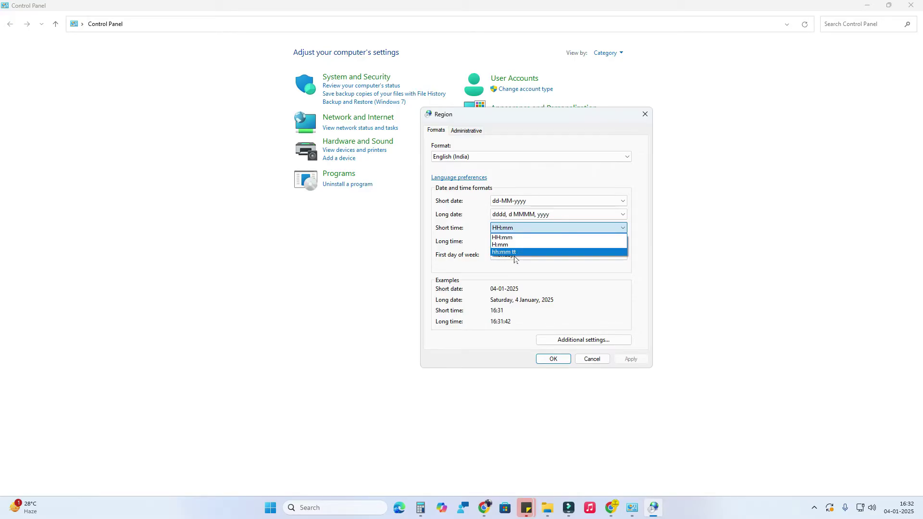
{"action": "left_click", "coordinate": [514, 252]}
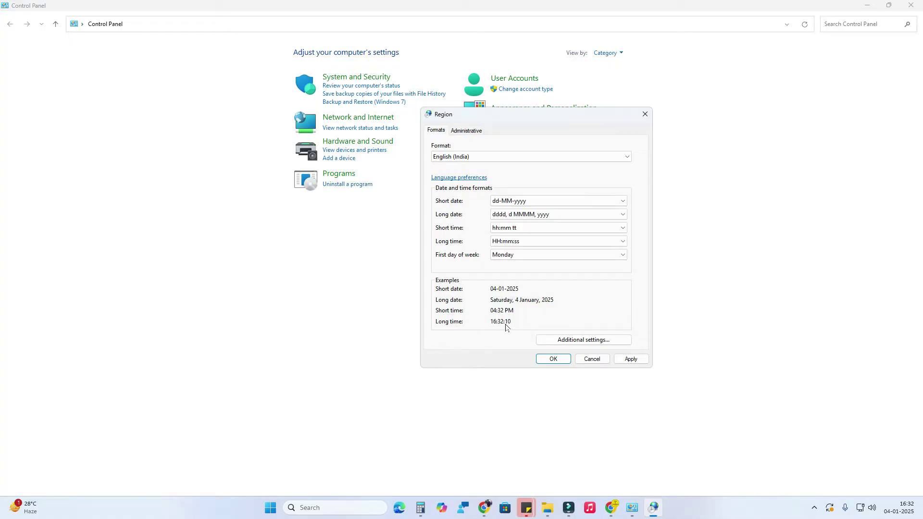
{"action": "left_click", "coordinate": [508, 243]}
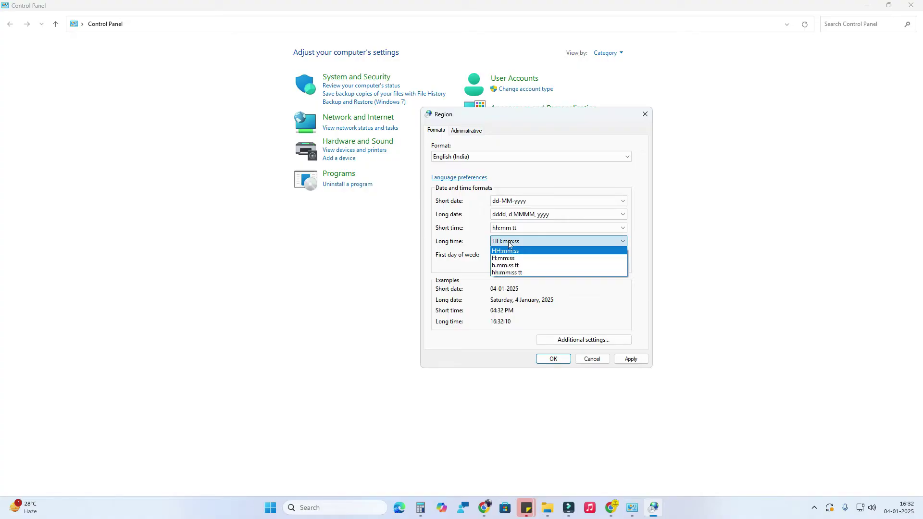
{"action": "left_click", "coordinate": [527, 273]}
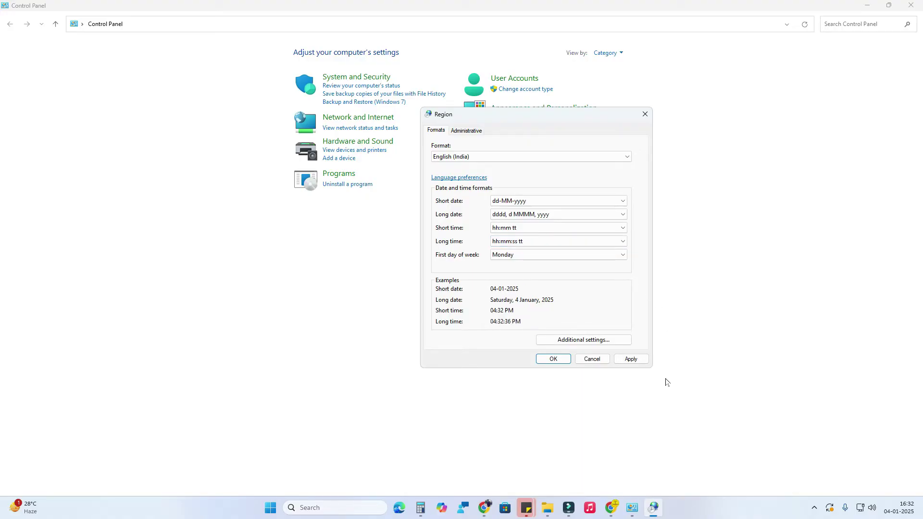
{"action": "left_click", "coordinate": [641, 359]}
{"action": "mouse_move", "coordinate": [905, 513]}
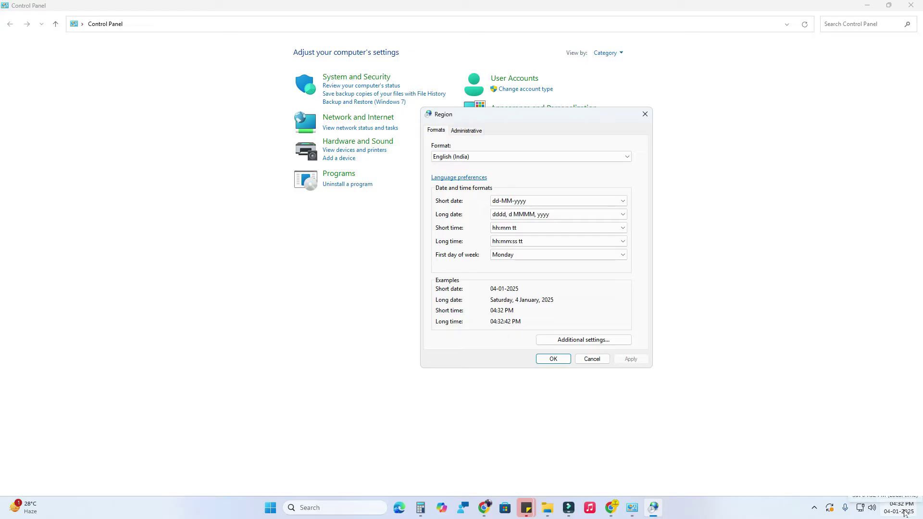
- Confirm the Region dialog with OK, close Control Panel, and open the Start button's quick-link menu
{"action": "left_click", "coordinate": [553, 359]}
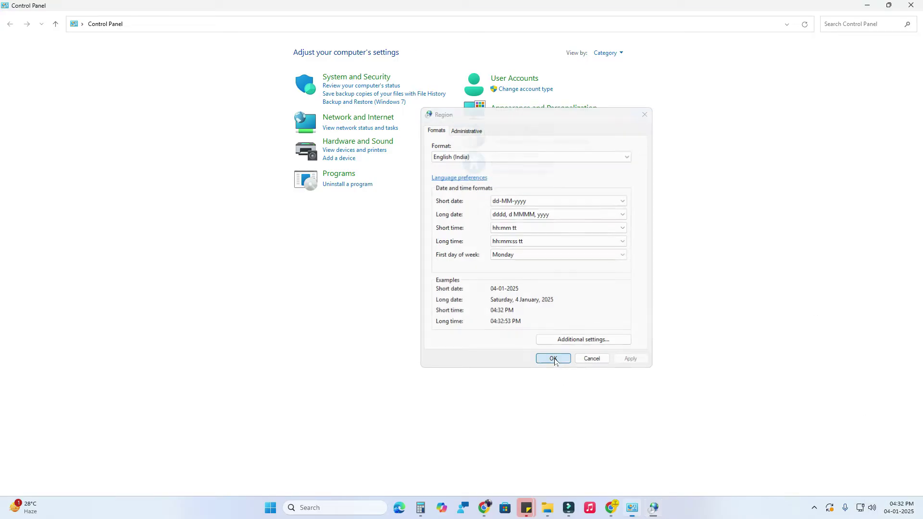
{"action": "left_click", "coordinate": [911, 5]}
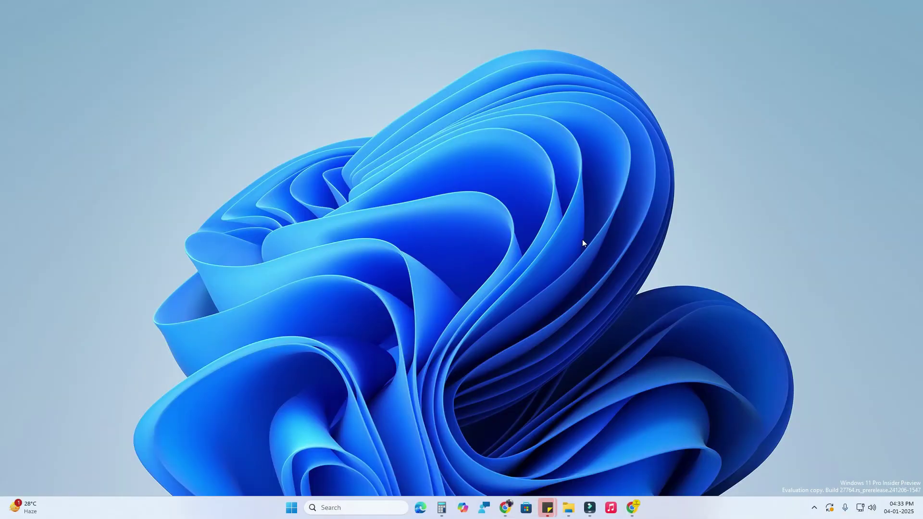
{"action": "right_click", "coordinate": [583, 239]}
{"action": "left_click", "coordinate": [607, 268]}
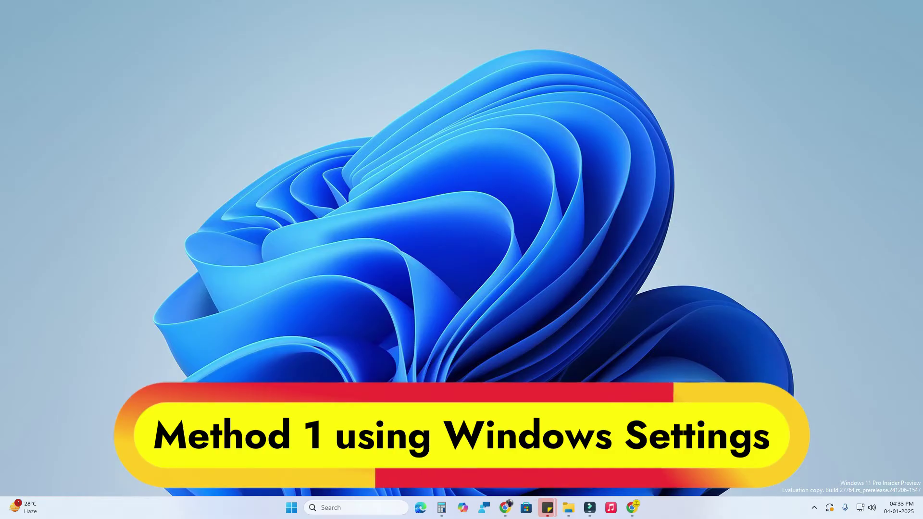
{"action": "right_click", "coordinate": [291, 508]}
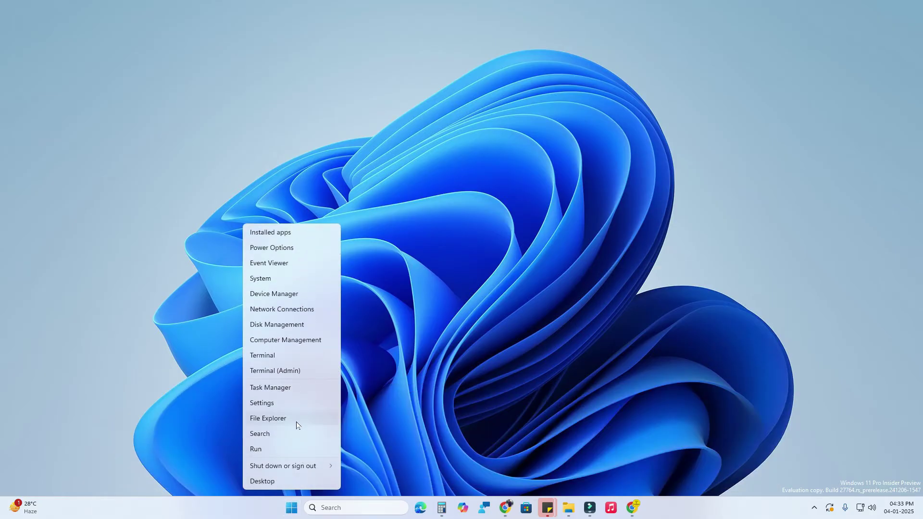
- Open Settings and go through Time & language and Language & region to the Regional format Change formats page
{"action": "left_click", "coordinate": [288, 402]}
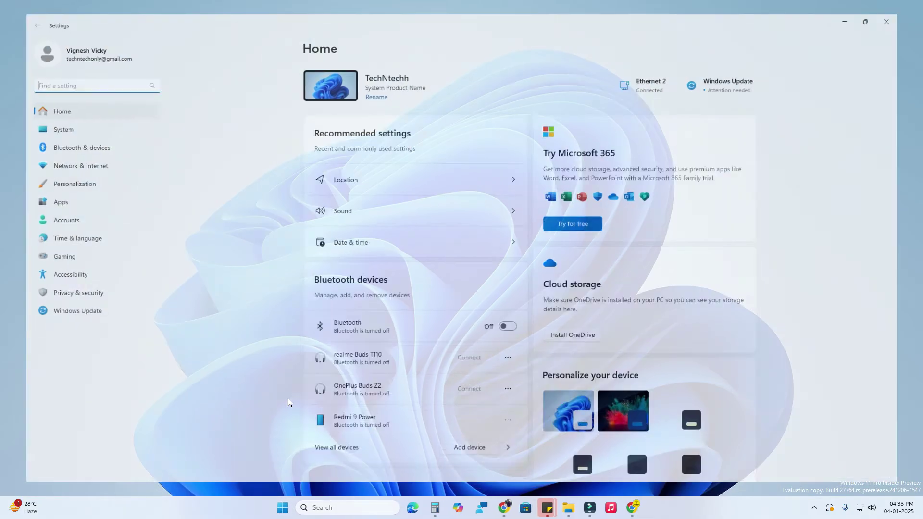
{"action": "left_click", "coordinate": [49, 236]}
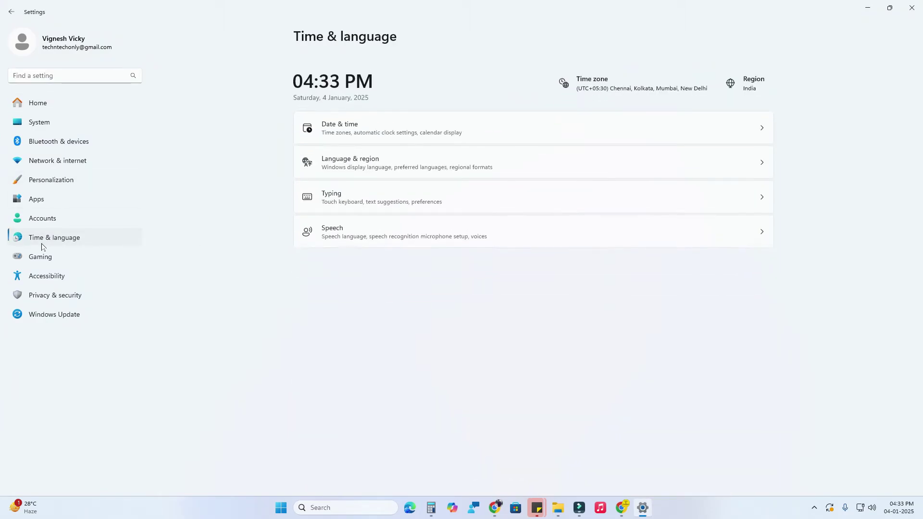
{"action": "left_click", "coordinate": [388, 118]}
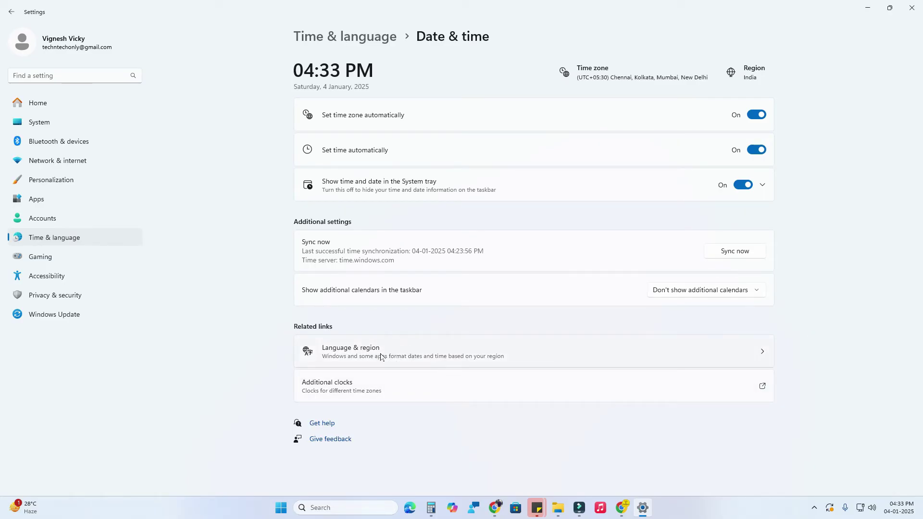
{"action": "left_click", "coordinate": [411, 352]}
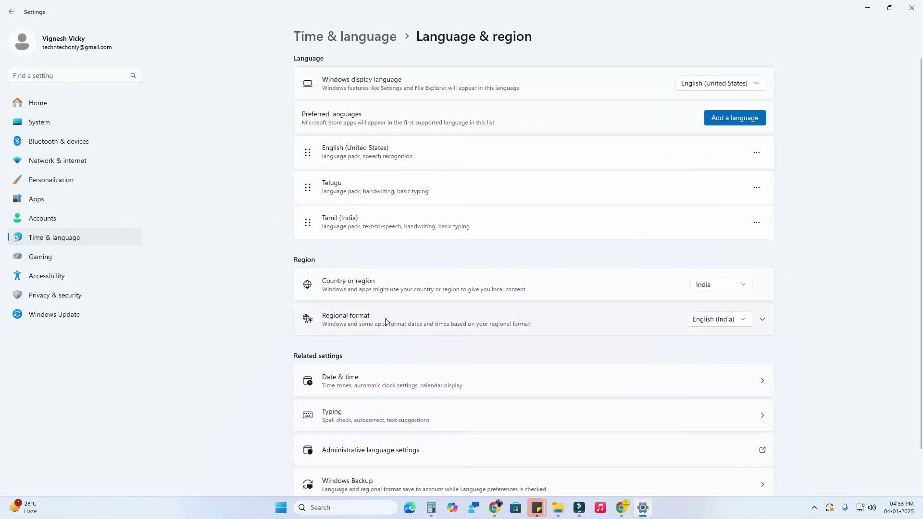
{"action": "left_click", "coordinate": [385, 320]}
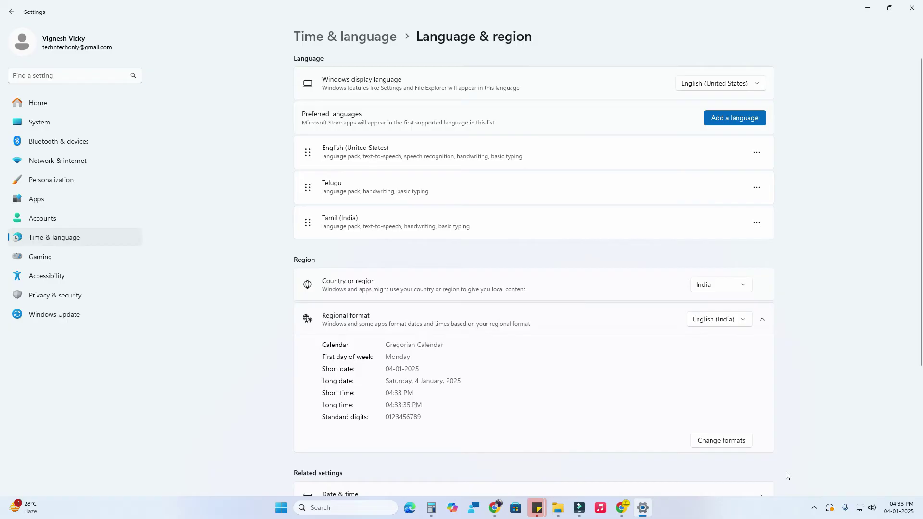
{"action": "left_click", "coordinate": [722, 441]}
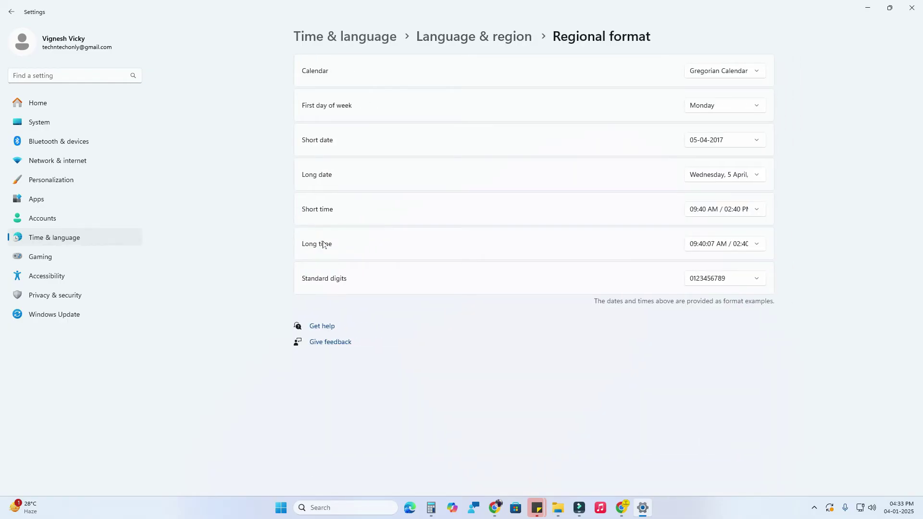
- Try the 9:40 / 14:40 short time format, then revert to 09:40 AM / 02:40 PM
{"action": "left_click", "coordinate": [714, 210]}
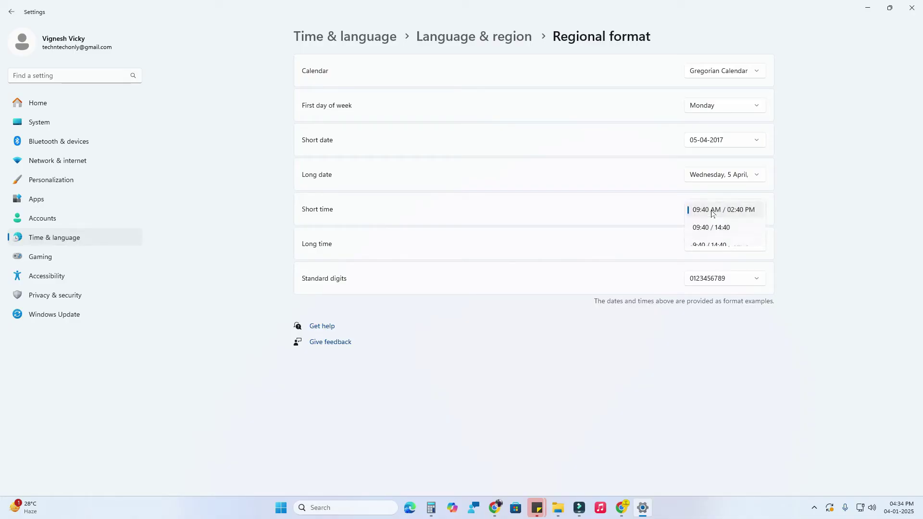
{"action": "left_click", "coordinate": [723, 247]}
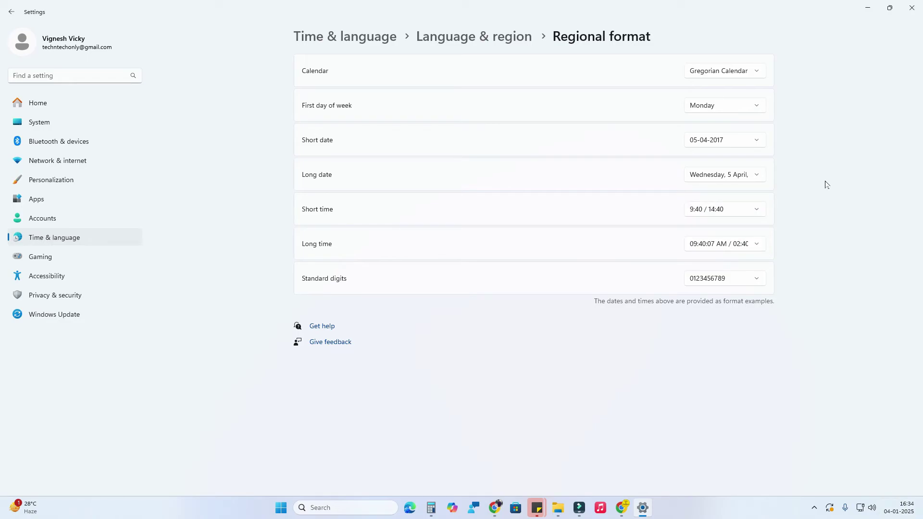
{"action": "left_click", "coordinate": [701, 215]}
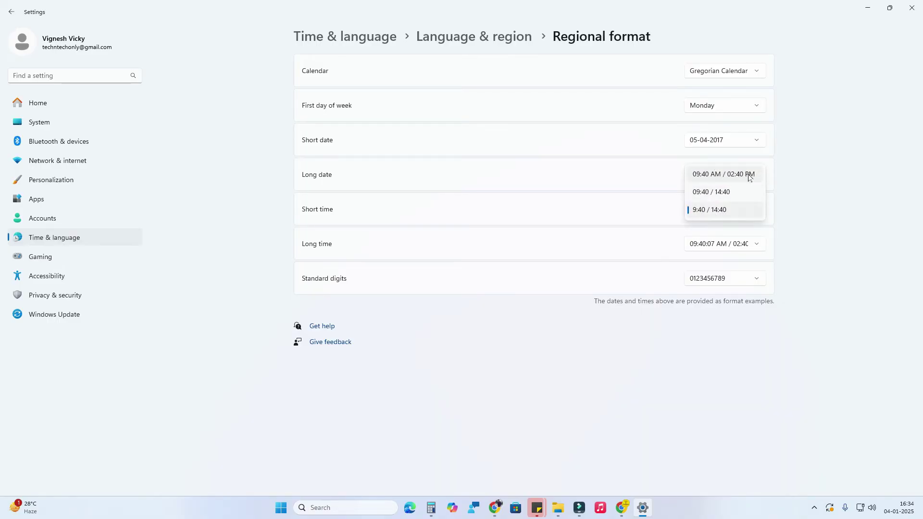
{"action": "left_click", "coordinate": [724, 175]}
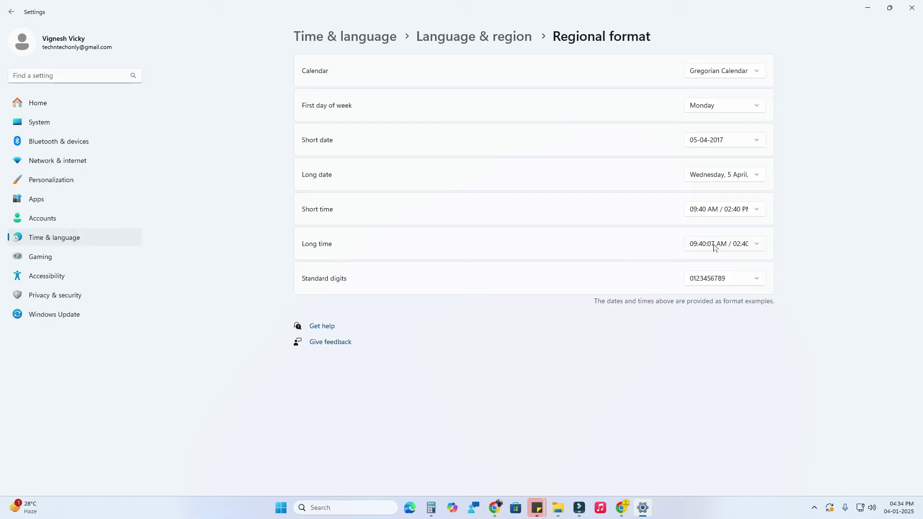
- Set Long time to 9:40:07 / 14:40:07 and return to the Time & language overview
{"action": "left_click", "coordinate": [737, 245]}
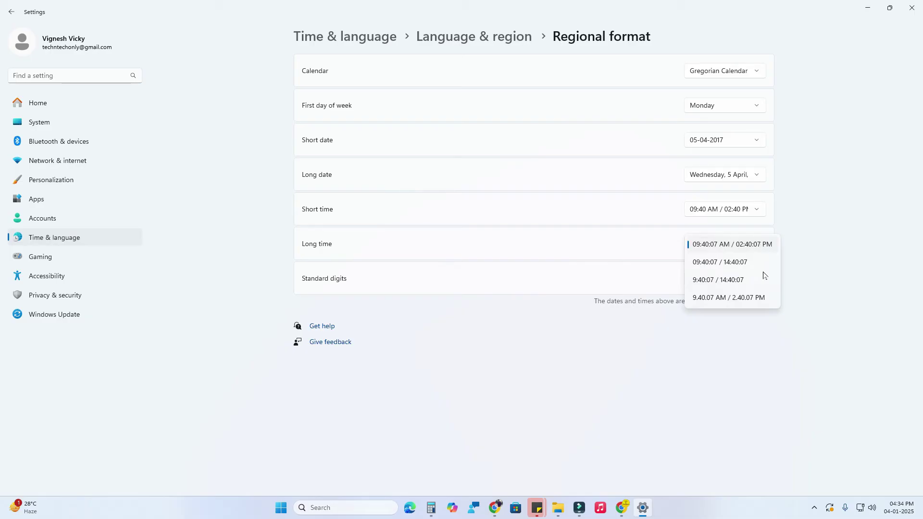
{"action": "left_click", "coordinate": [726, 279]}
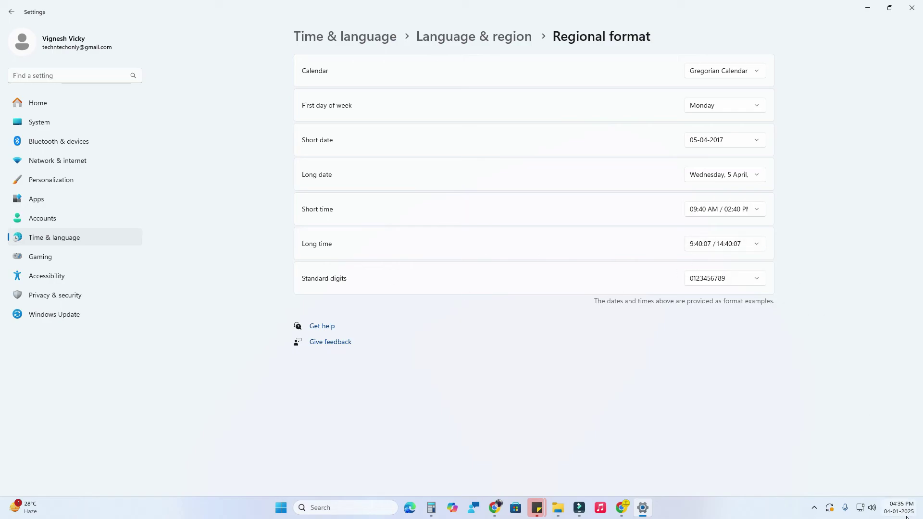
{"action": "left_click", "coordinate": [345, 36]}
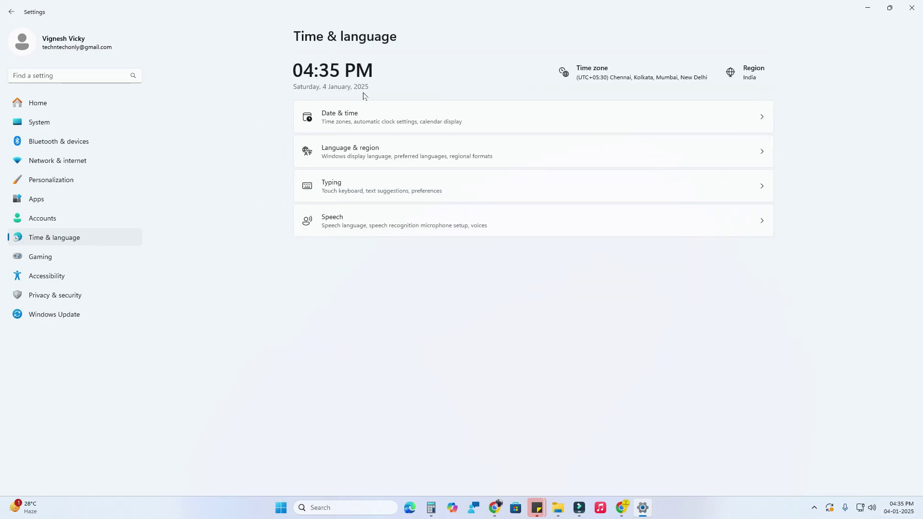
- Under Date & time, turn on Show seconds in system tray clock
{"action": "left_click", "coordinate": [367, 113]}
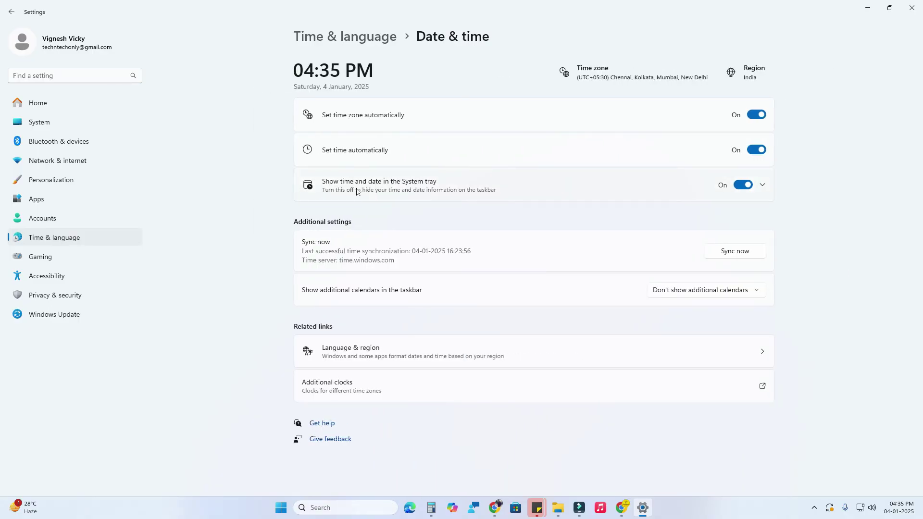
{"action": "left_click", "coordinate": [517, 192]}
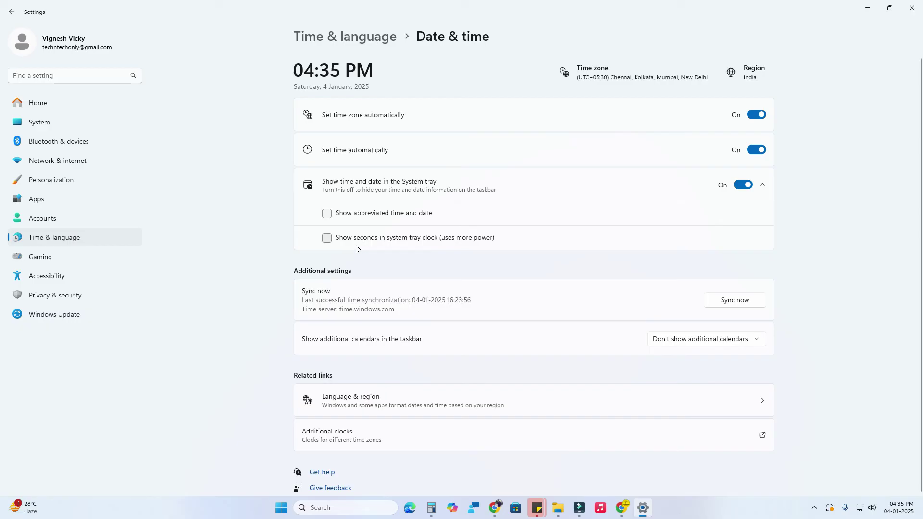
{"action": "left_click", "coordinate": [410, 241]}
- In Language & region's Change formats page, pick 09:40:07 AM / 02:40:07 PM for Long time
{"action": "left_click", "coordinate": [430, 398]}
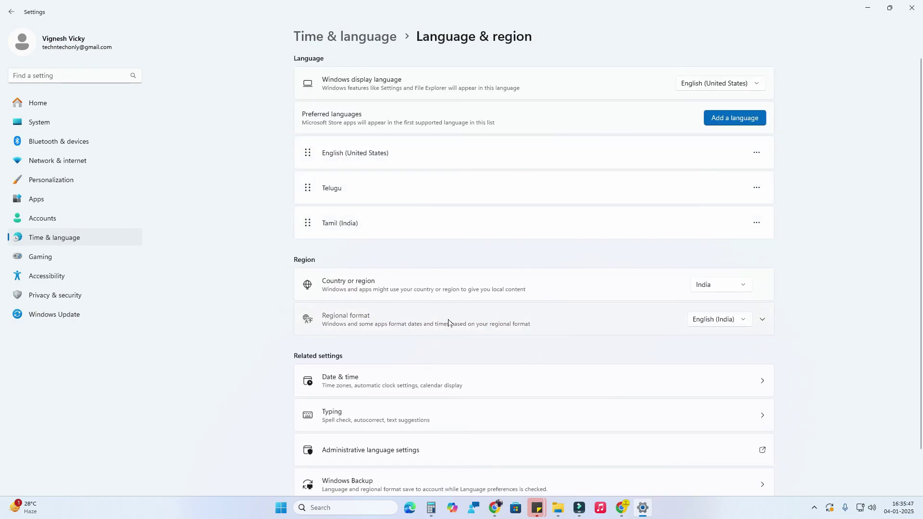
{"action": "left_click", "coordinate": [450, 322]}
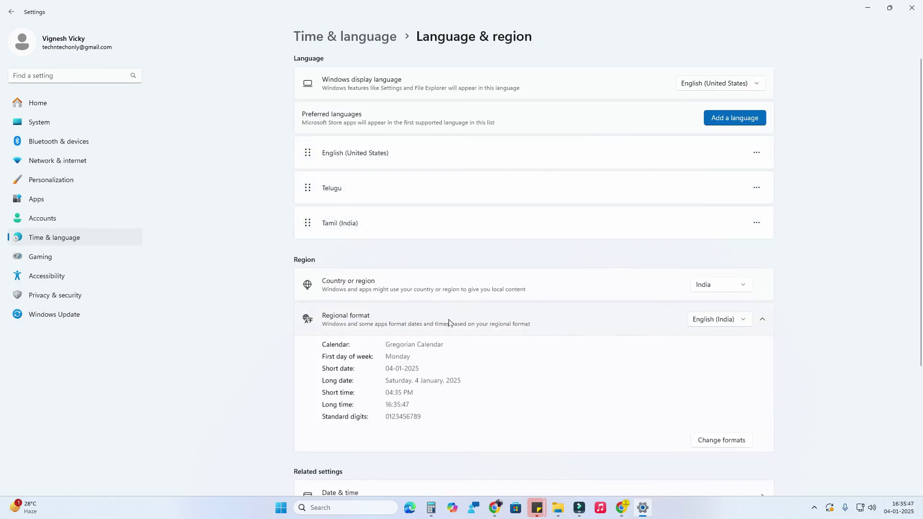
{"action": "left_click", "coordinate": [743, 441]}
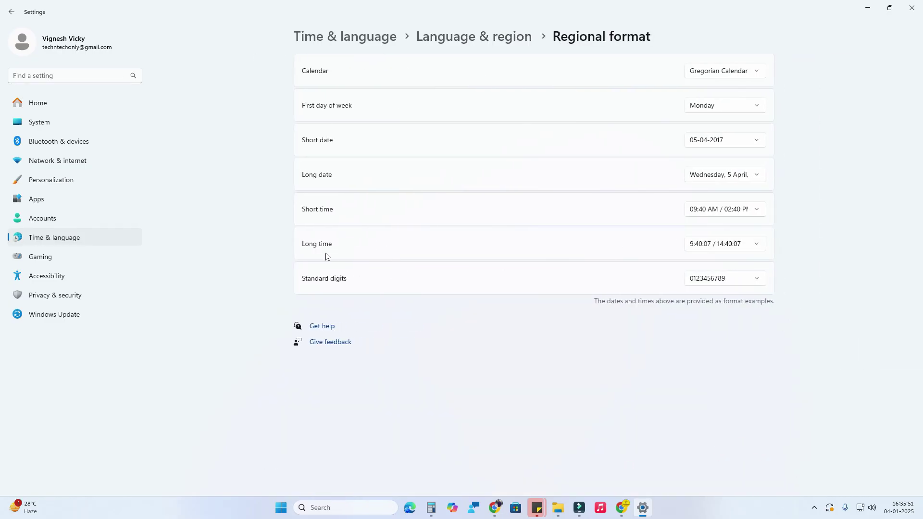
{"action": "left_click", "coordinate": [712, 247]}
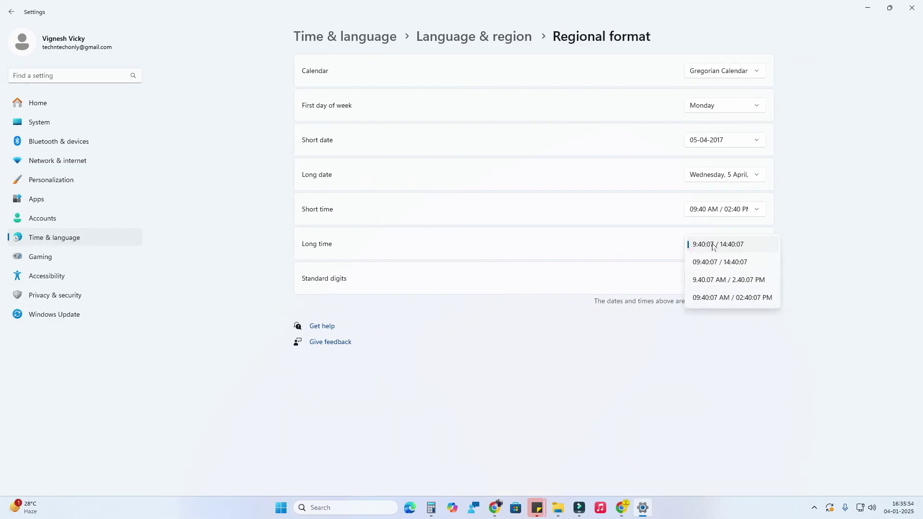
{"action": "left_click", "coordinate": [743, 302]}
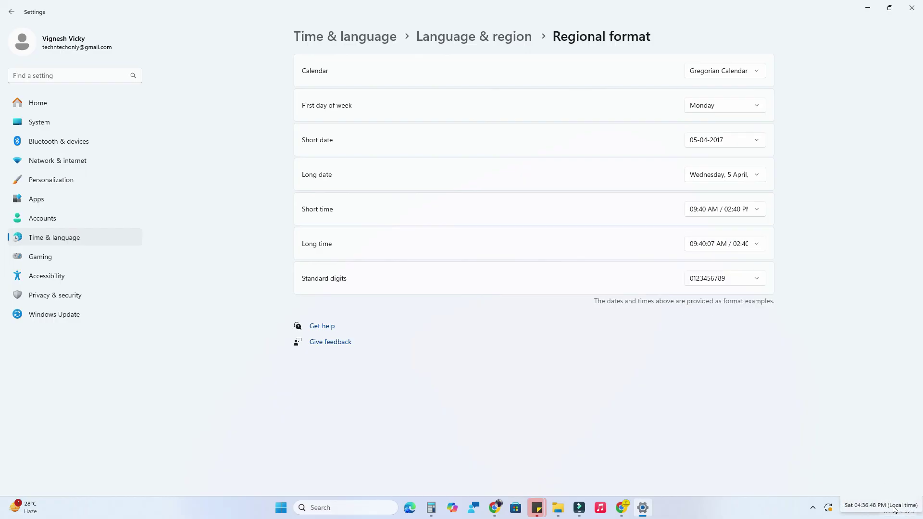